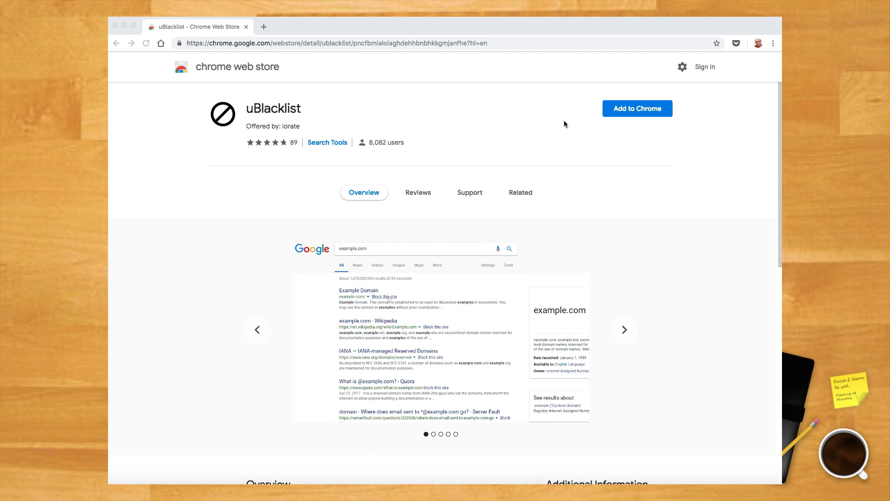
Add the uBlacklist extension to Chrome and confirm the installation
left_click(632, 109)
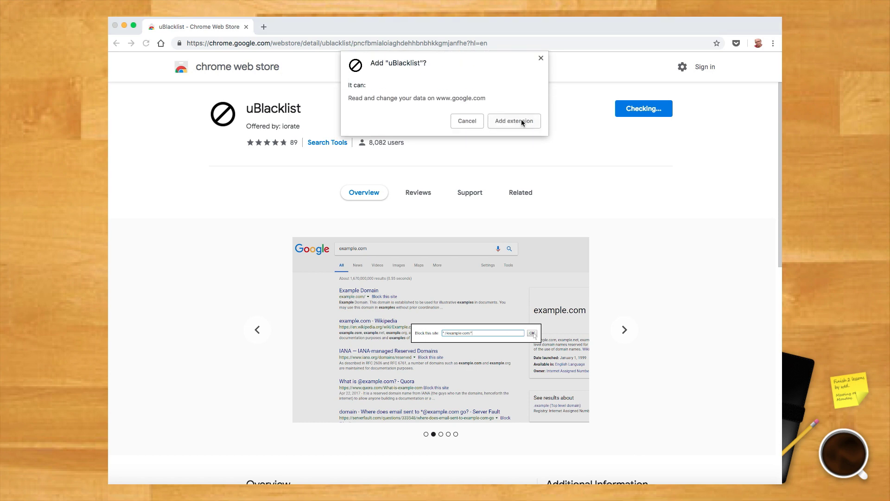
left_click(521, 120)
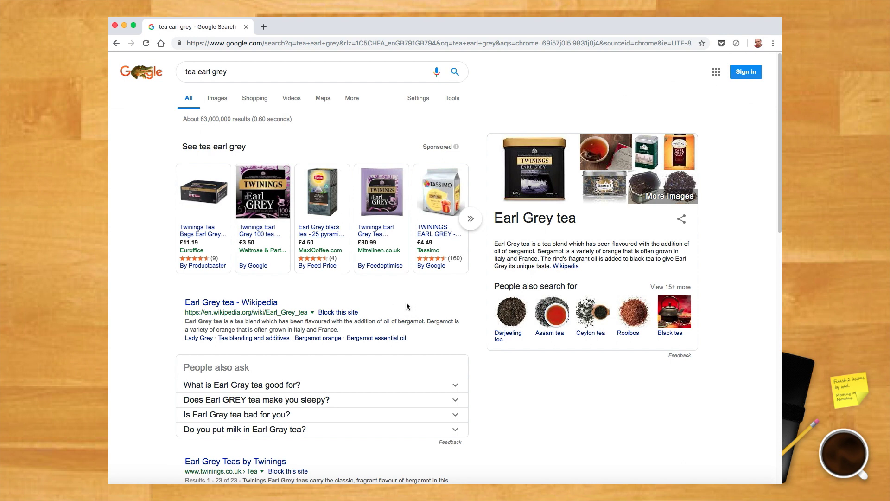
Check the 'tea earl grey' results for block links, then open uBlacklist's options from its toolbar icon
scroll(399, 299, "down", 3)
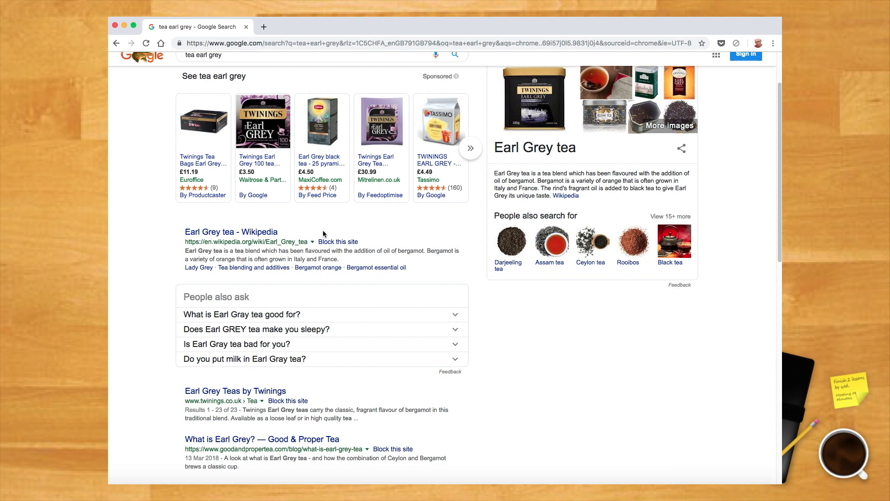
scroll(343, 249, "down", 10)
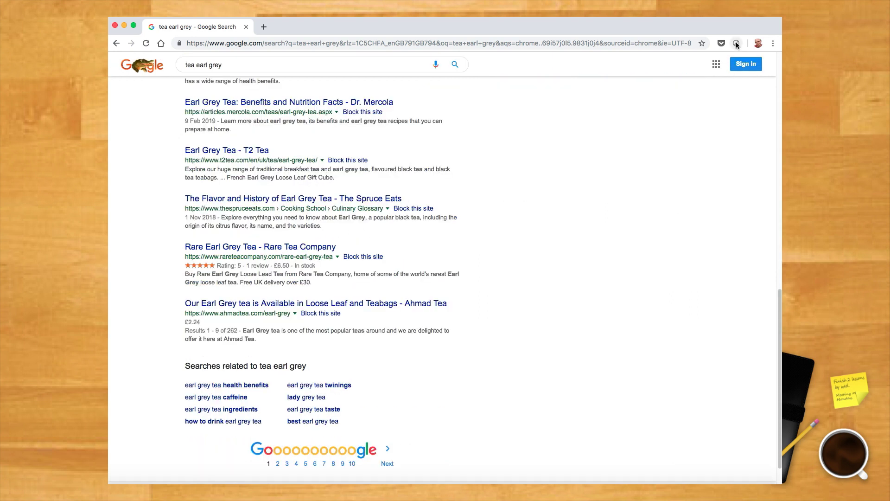
right_click(737, 44)
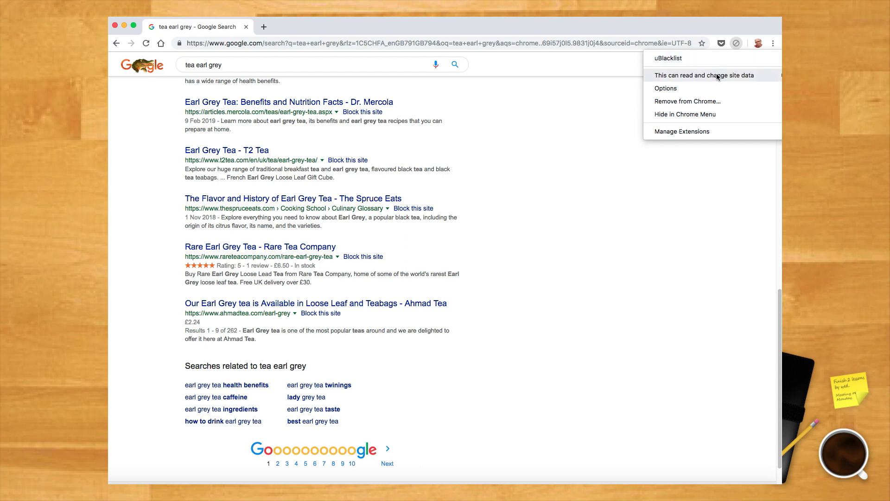
mouse_move(715, 79)
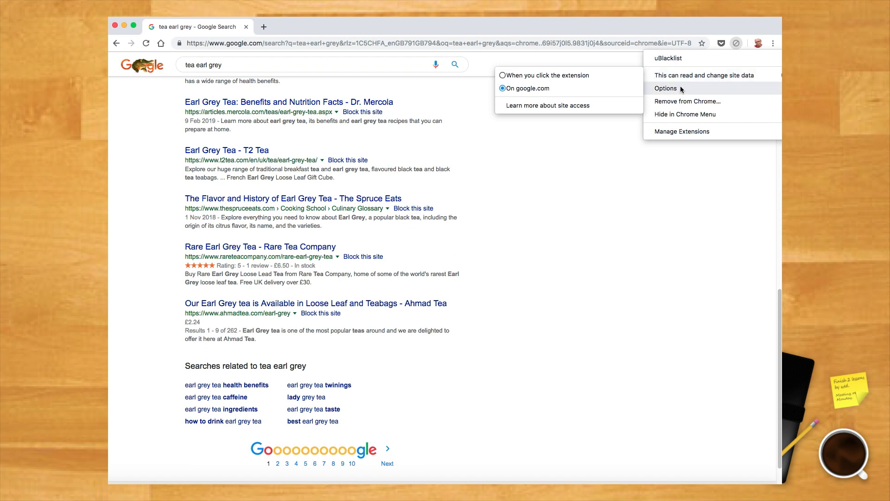
left_click(682, 131)
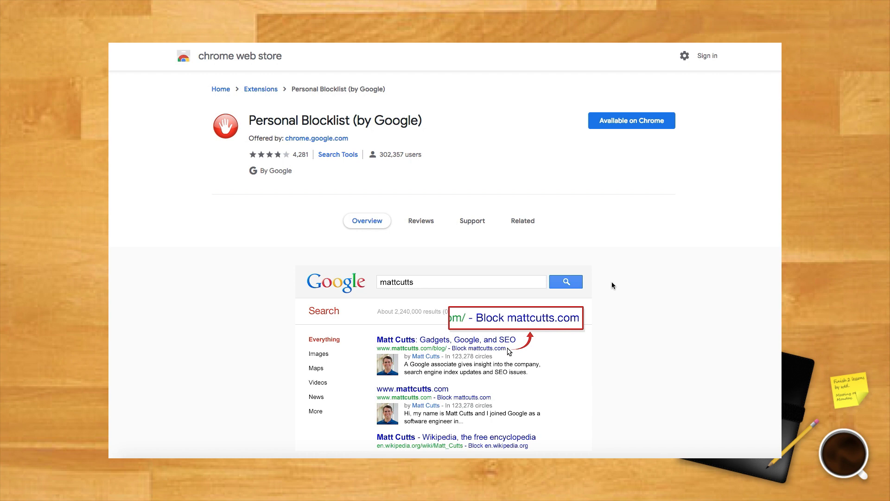
Scroll through the Personal Blocklist (by Google) store page and back up to the top
scroll(614, 285, "down", 3)
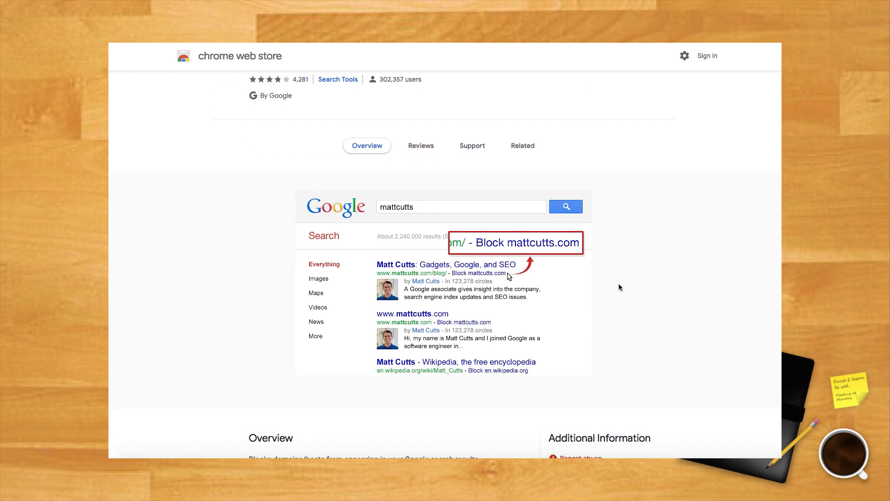
scroll(620, 284, "down", 5)
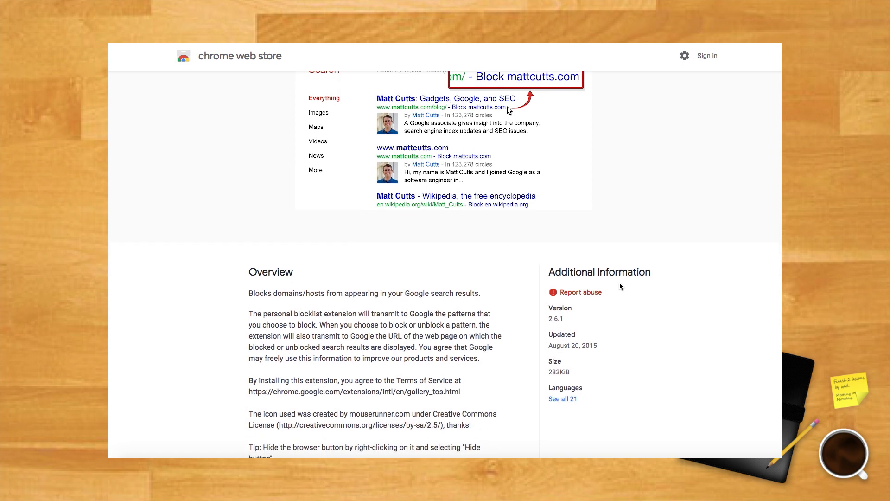
scroll(621, 282, "down", 1)
scroll(620, 282, "up", 9)
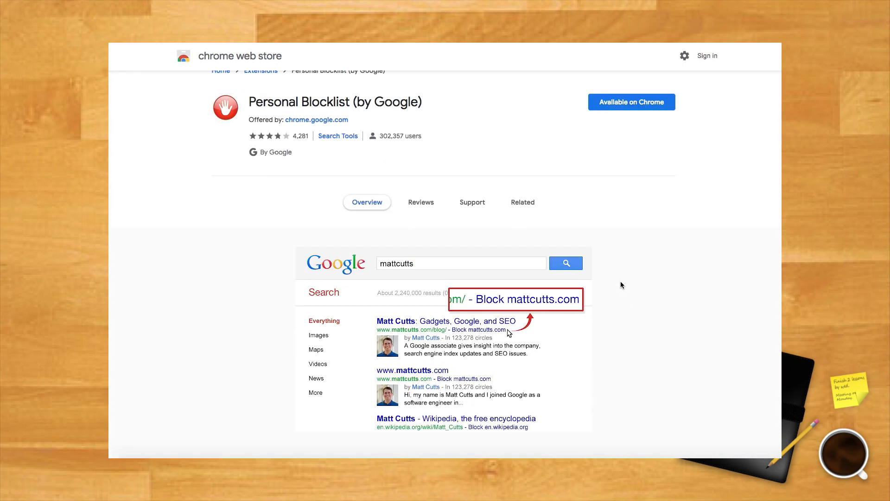
scroll(621, 284, "up", 1)
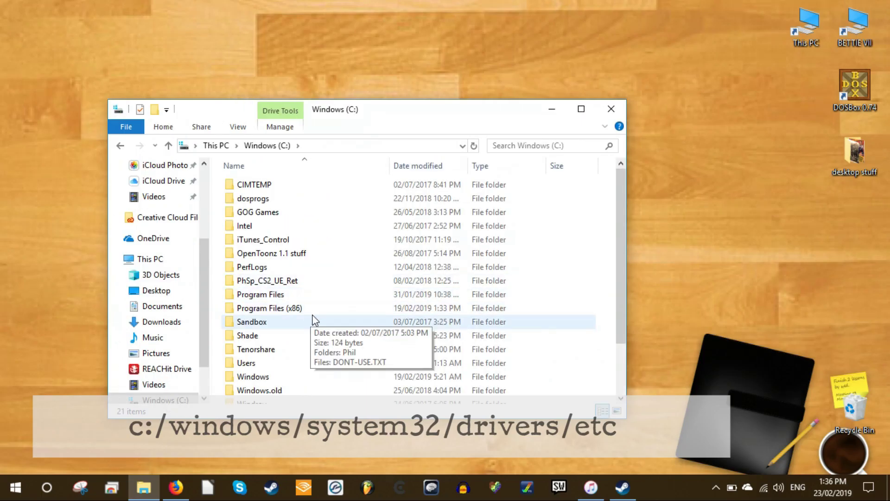
Navigate to C:\Windows\System32\drivers\etc in File Explorer
double_click(318, 371)
scroll(318, 304, "down", 20)
scroll(318, 308, "down", 2)
type("system32")
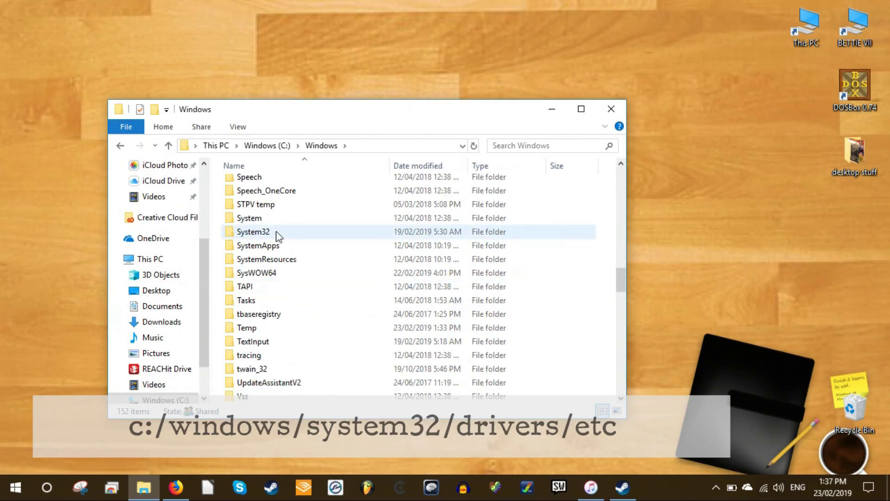
key("Return")
scroll(301, 297, "down", 9)
double_click(297, 271)
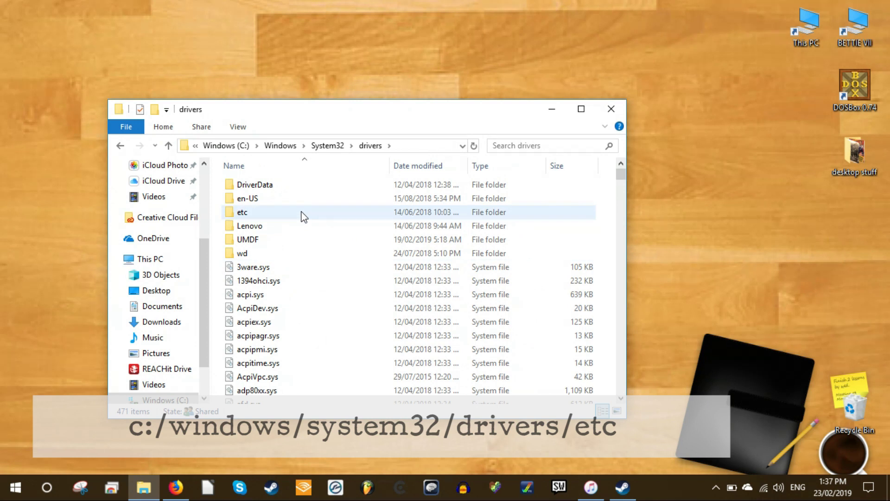
double_click(302, 213)
Open the hosts file with Notepad
right_click(235, 185)
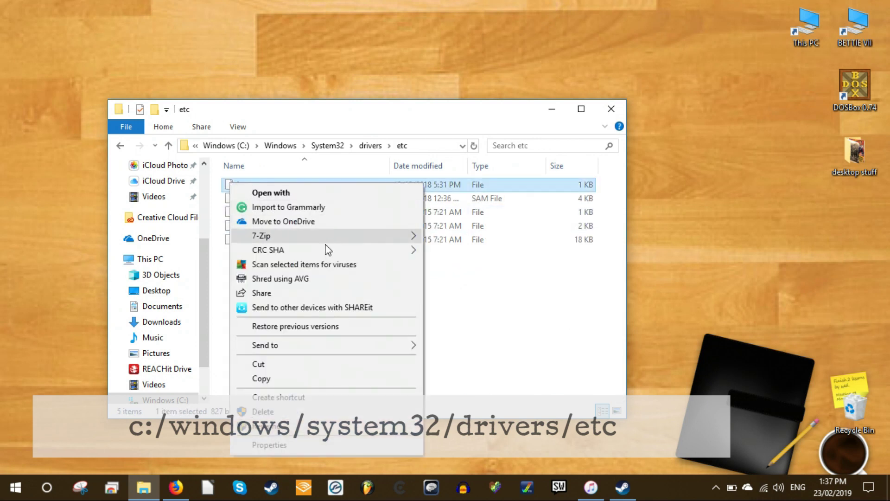
left_click(316, 191)
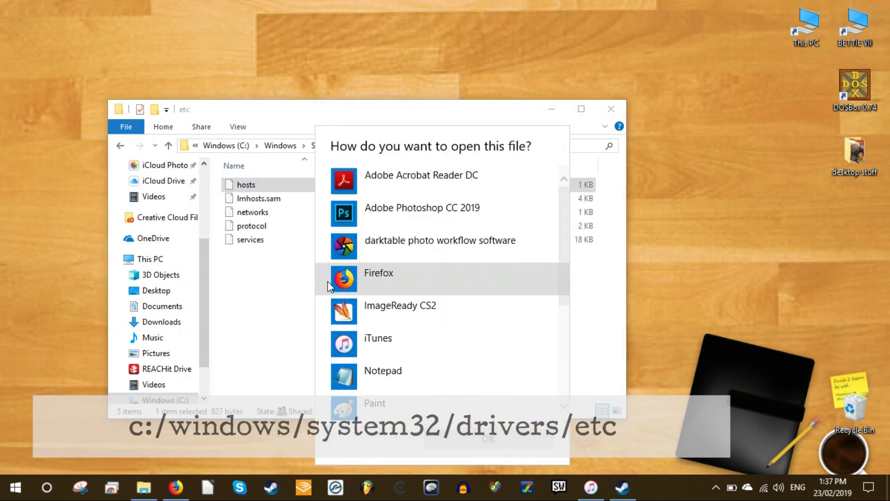
left_click(405, 369)
left_click(474, 434)
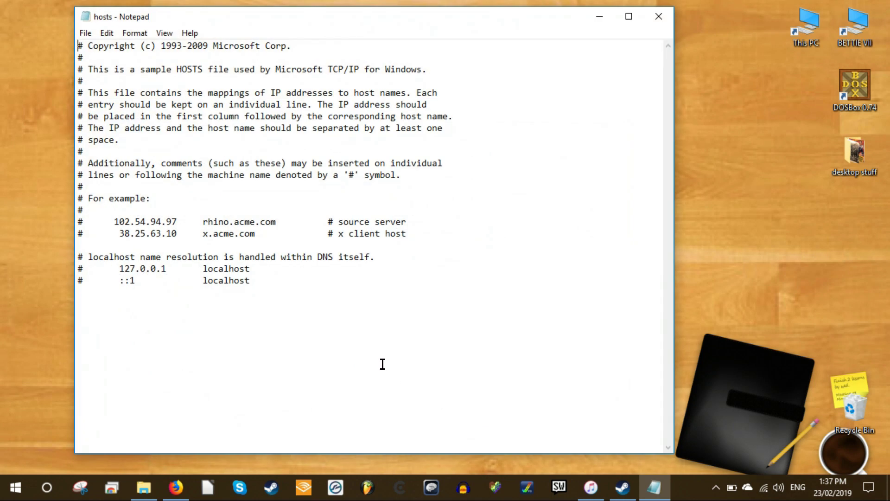
Add hosts lines mapping localhost, facebook.com and twitter.com to 127.0.0.1
left_click(288, 338)
key("Return")
type("127.0.0.1 1")
type("ocalhost")
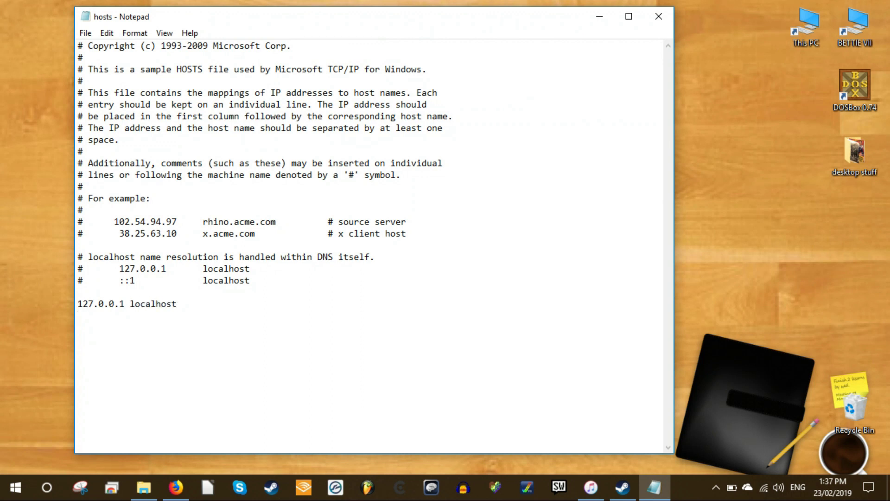
key("Return")
type("127.0.0.1 facebook.com")
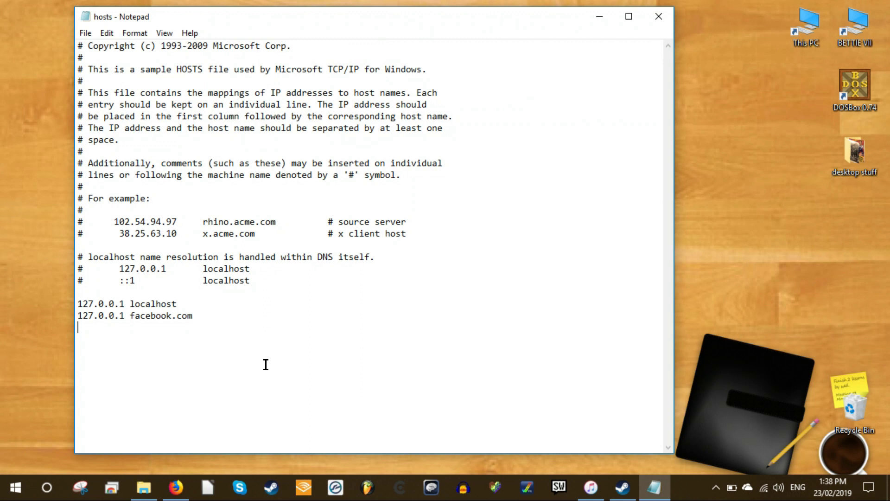
type("127.0.0.1 twitter.com")
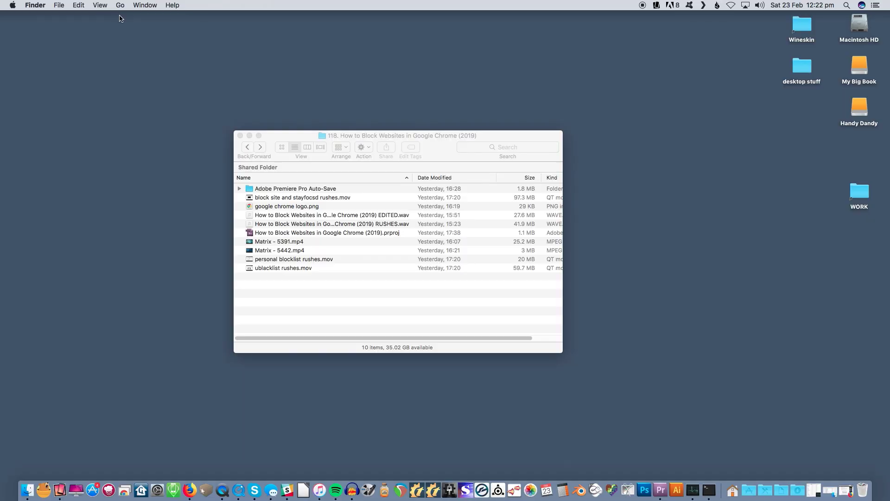
Use Go to Folder with /private/etc/hosts to show the hosts file in Finder
left_click(121, 5)
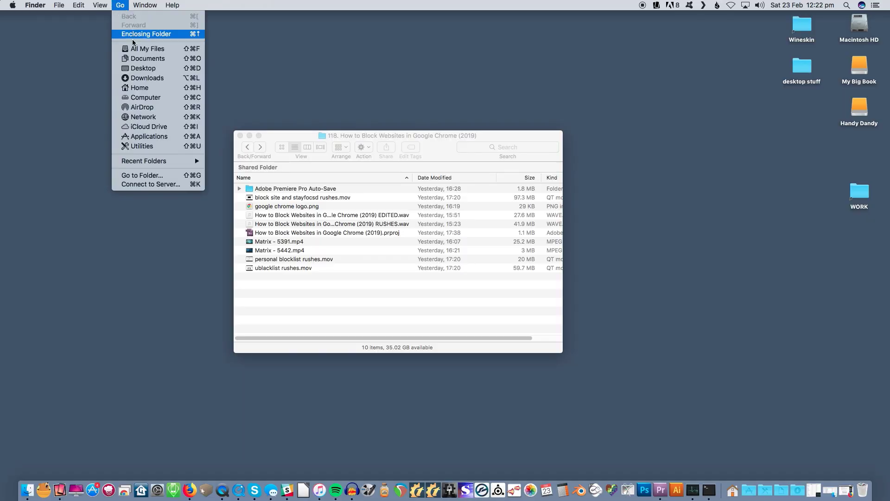
left_click(171, 177)
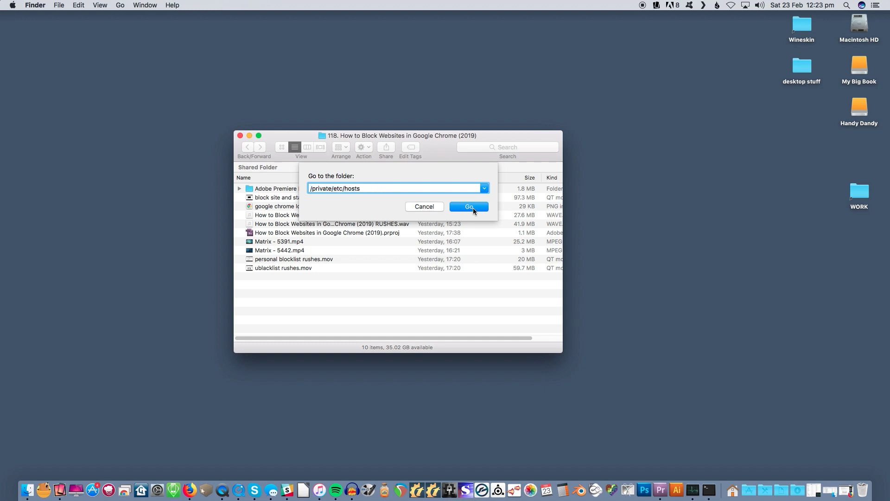
left_click(472, 207)
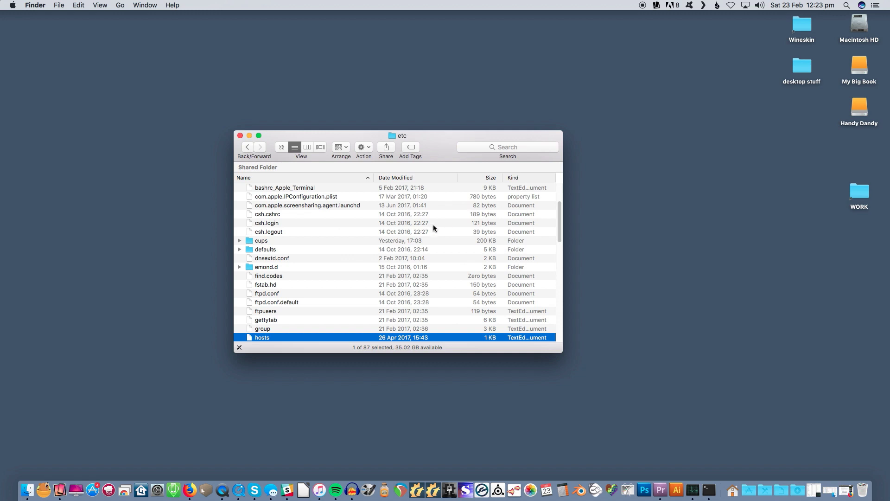
scroll(374, 223, "down", 5)
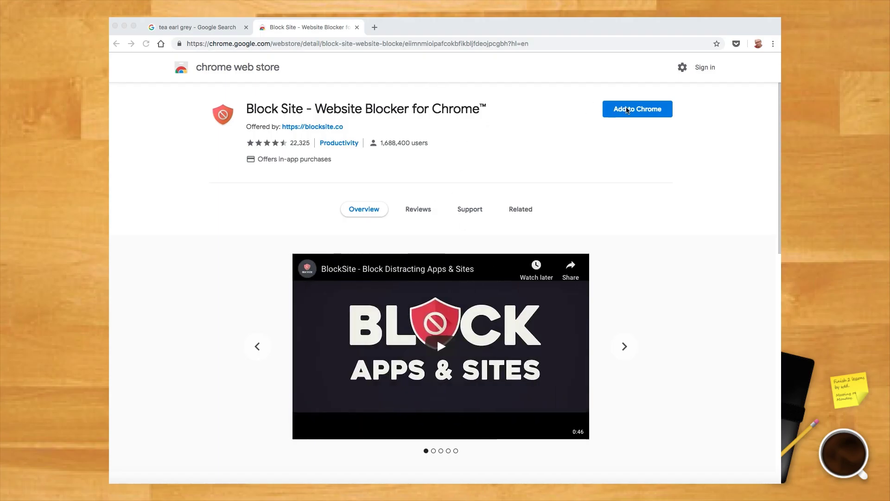
Install Block Site, reload the Google results, and open the BlockSite panel for google.com
left_click(635, 111)
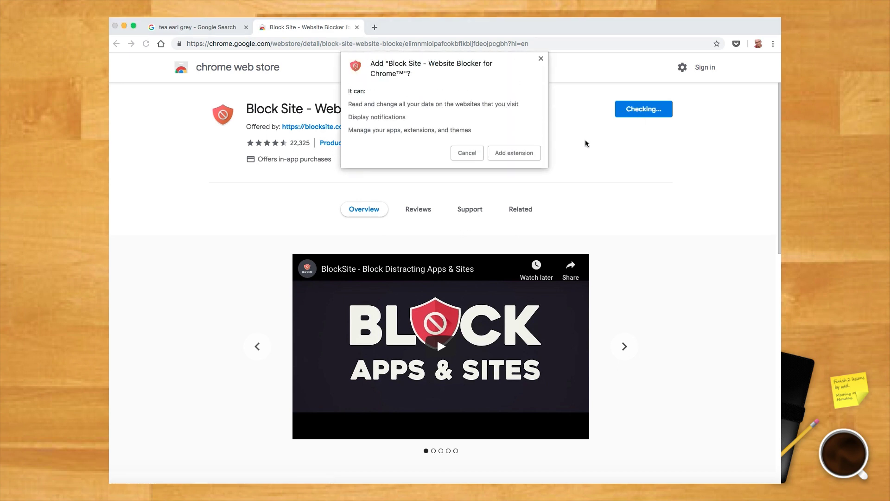
left_click(513, 153)
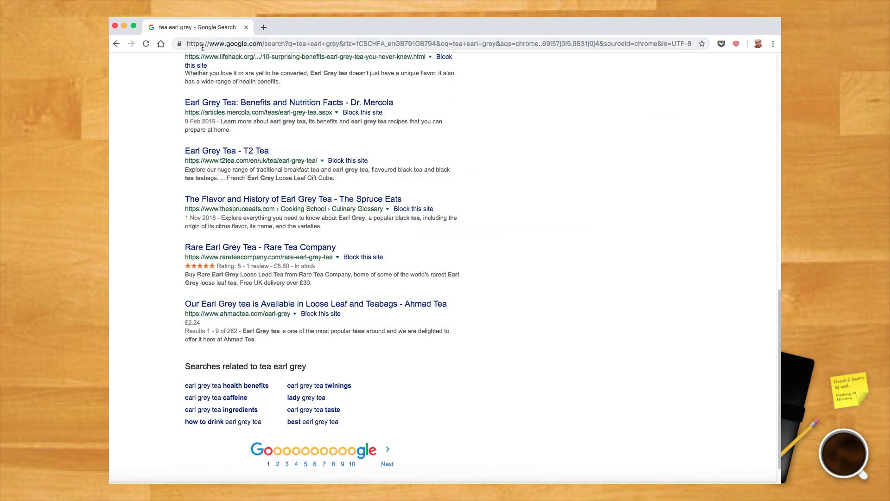
left_click(146, 44)
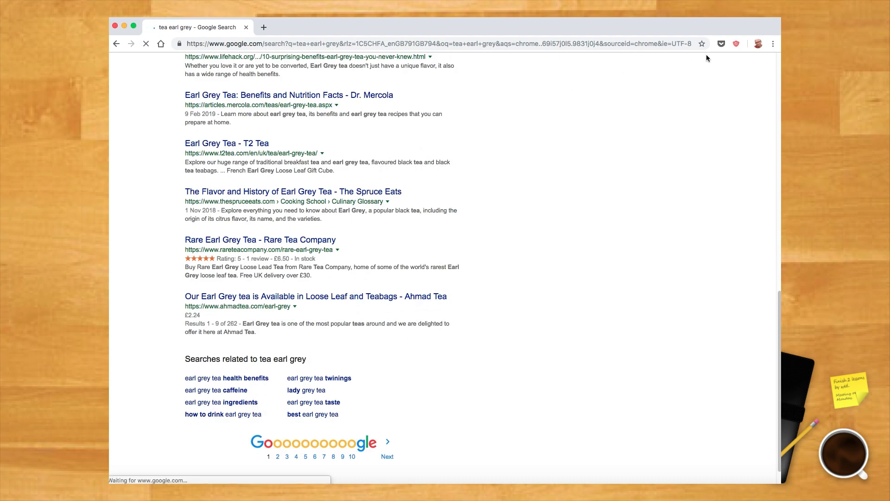
left_click(737, 45)
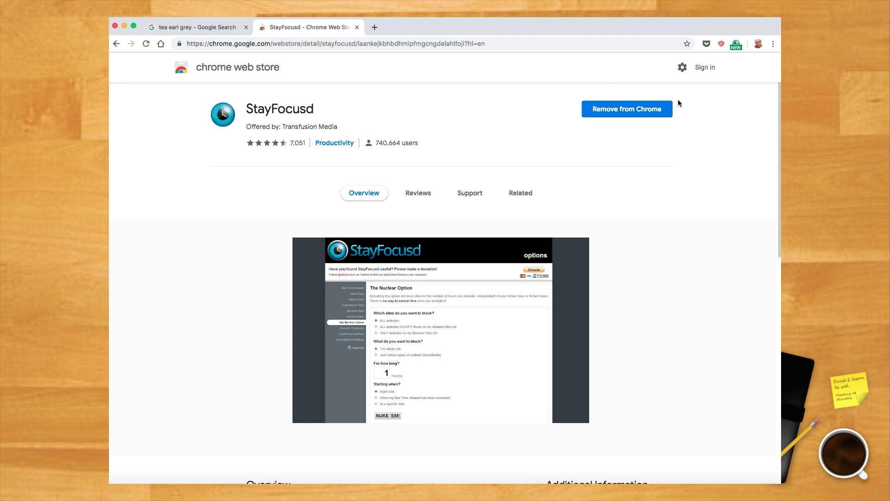
Close StayFocusd's update tab and reach its Nuclear Option settings from the toolbar popup
left_click(736, 46)
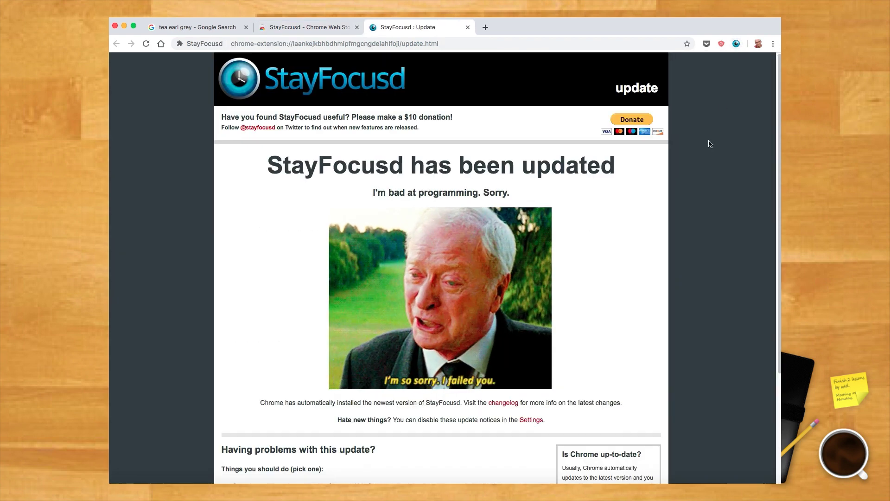
left_click(737, 44)
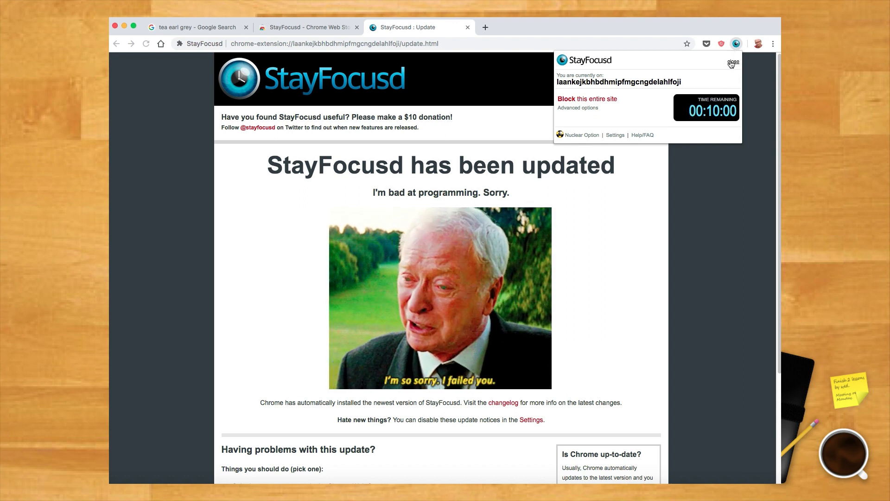
left_click(737, 44)
left_click(737, 44)
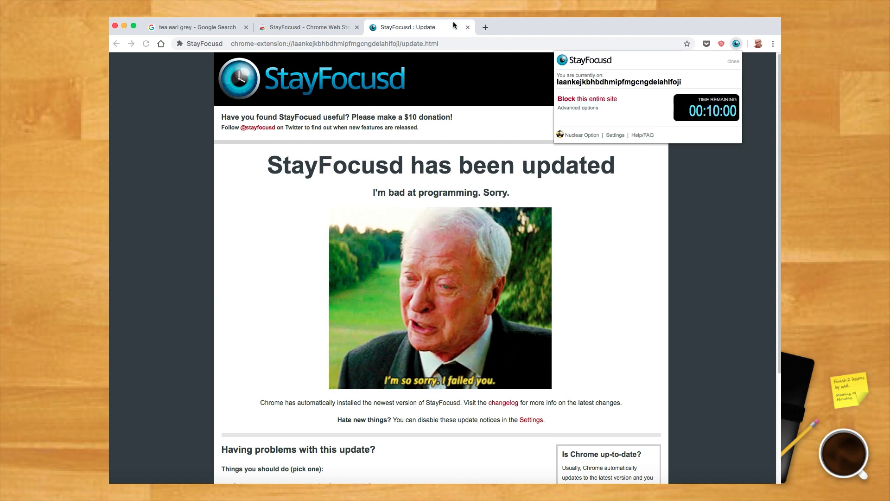
left_click(468, 27)
left_click(468, 27)
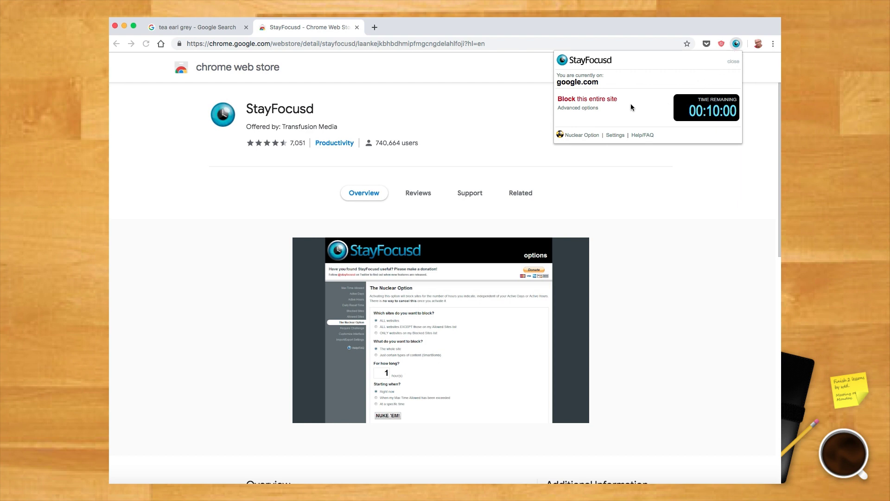
left_click(582, 136)
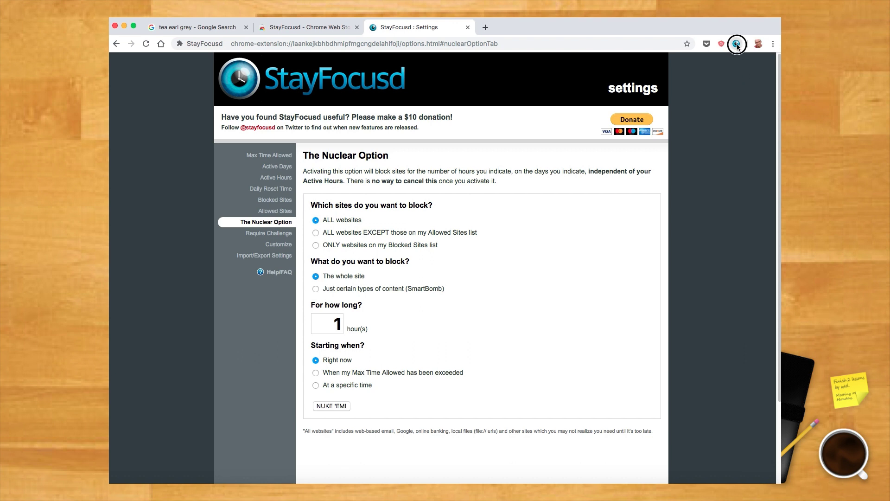
left_click(737, 44)
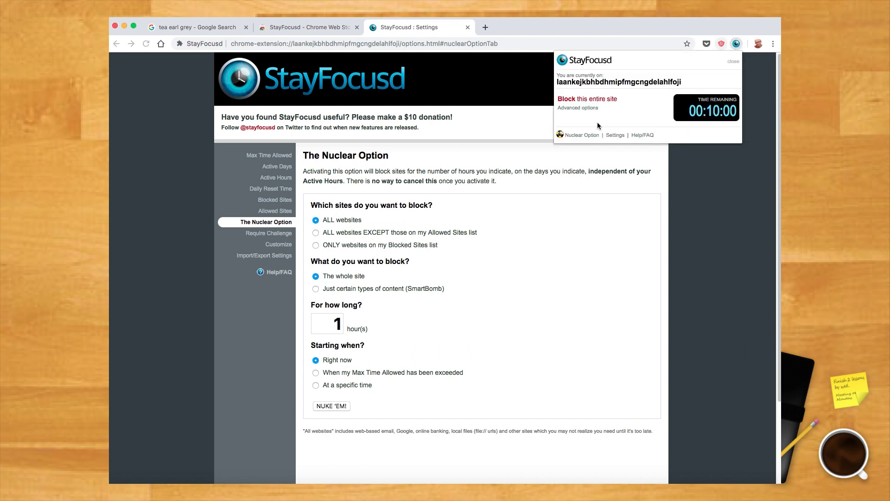